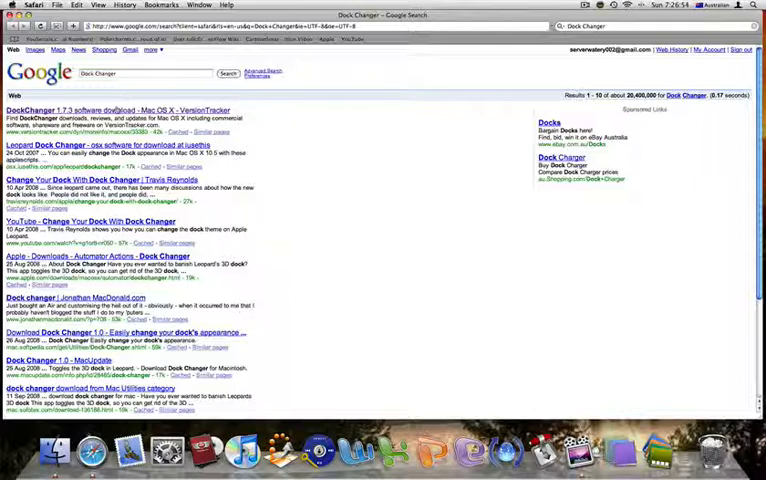
# Open the VersionTracker DockChanger 1.7.3 result from the Google search.
pyautogui.click(119, 111)
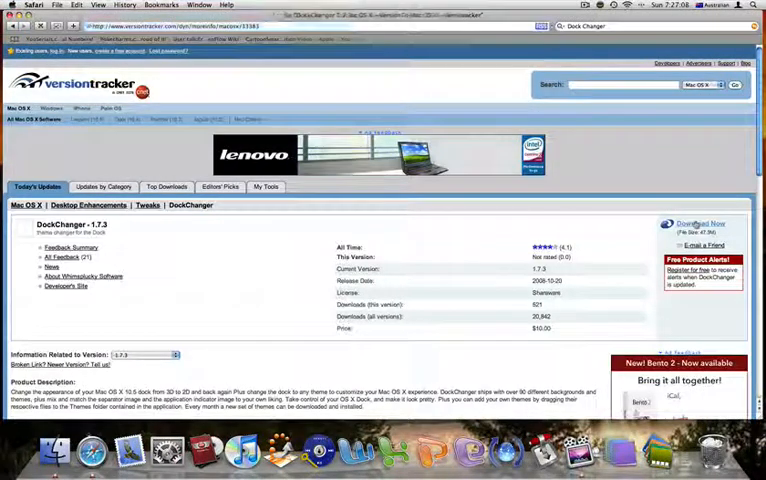
# Download DockChanger.app from VersionTracker, dismiss Safari's Downloads window and minimise Safari.
pyautogui.click(697, 226)
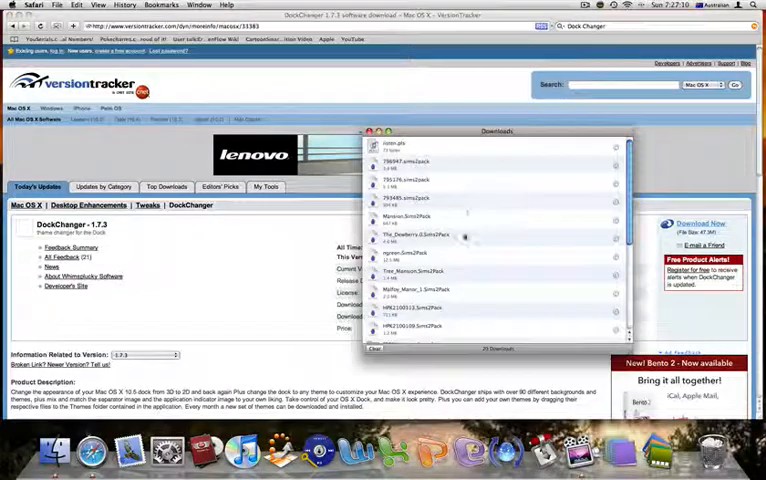
pyautogui.scroll(-1, 463, 236)
pyautogui.scroll(-2, 463, 240)
pyautogui.scroll(-5, 450, 260)
pyautogui.scroll(-2, 405, 296)
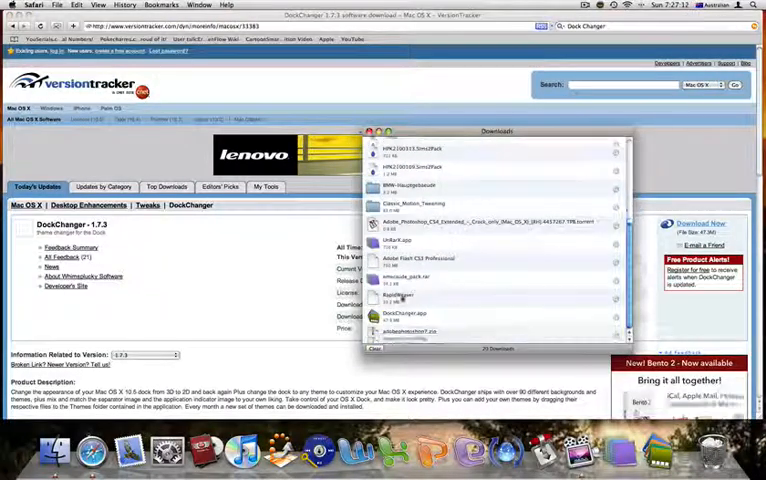
pyautogui.click(405, 317)
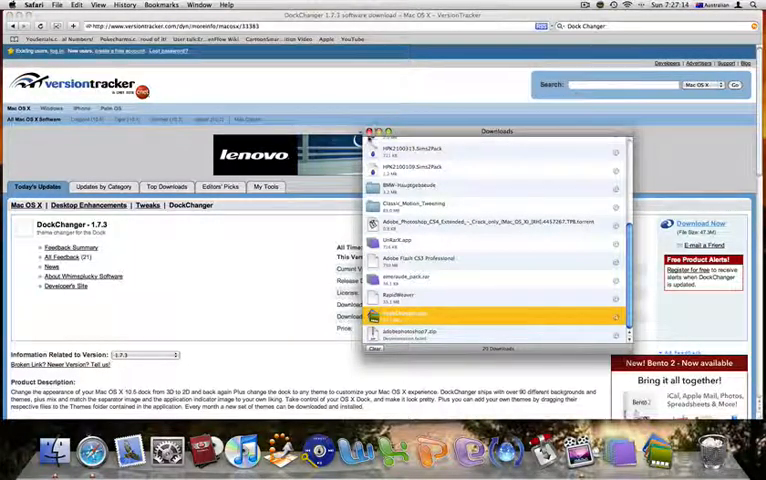
pyautogui.click(369, 131)
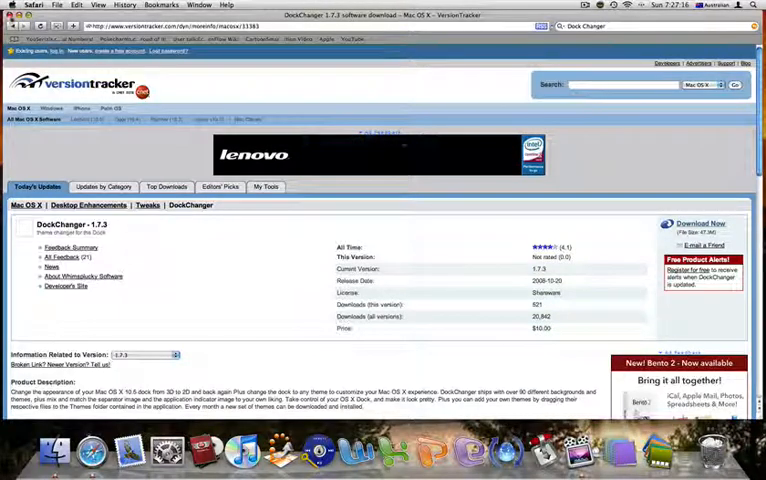
pyautogui.press('super+m')
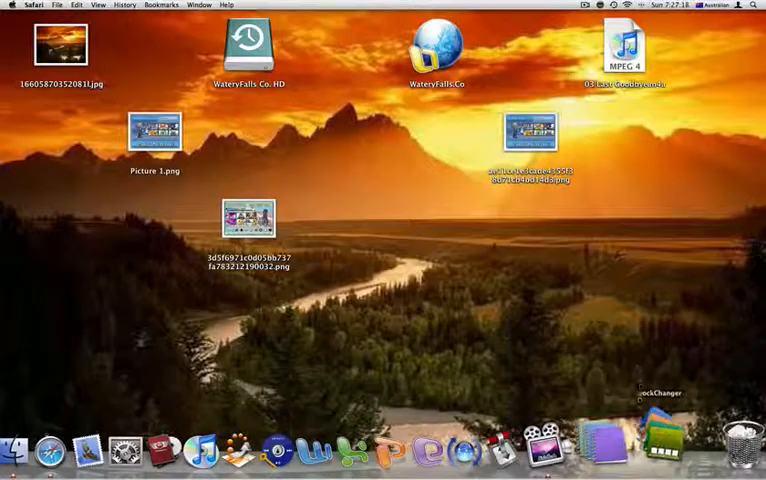
# Launch DockChanger from the desktop so its customisation window appears.
pyautogui.click(660, 448)
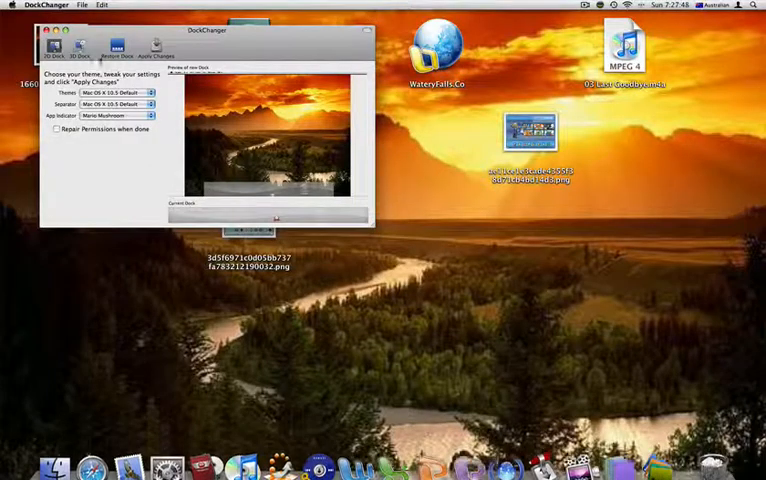
# Choose the Piano dock theme and the Starfleet Rank - Captain separator.
pyautogui.click(120, 92)
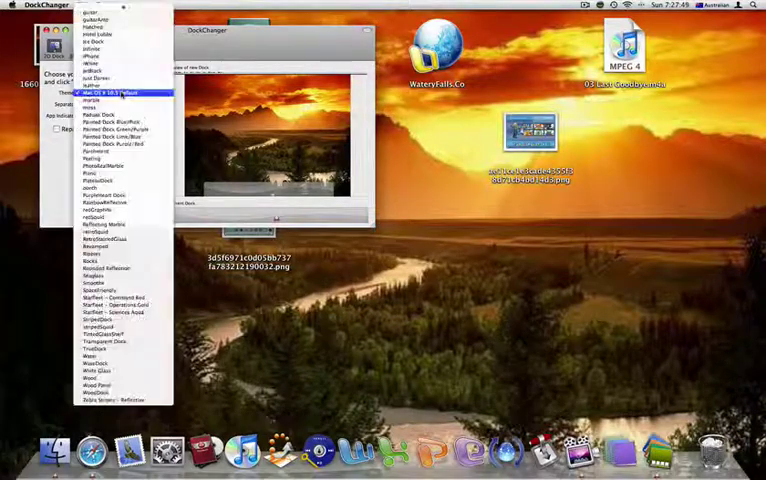
pyautogui.click(148, 174)
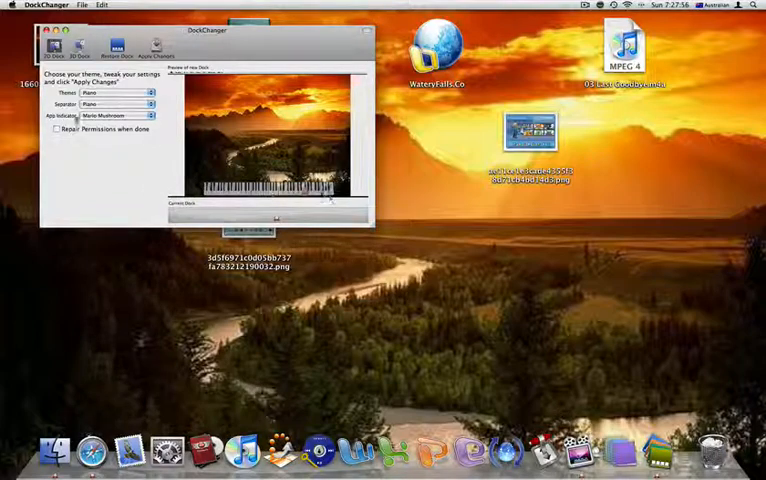
pyautogui.click(115, 105)
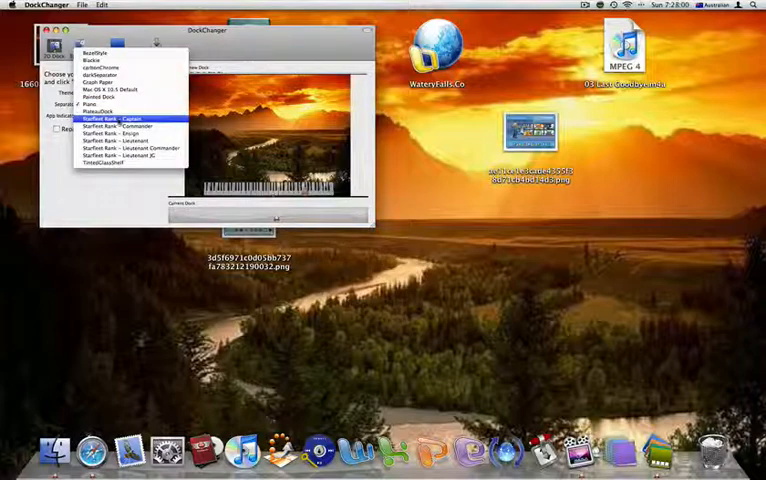
pyautogui.click(120, 119)
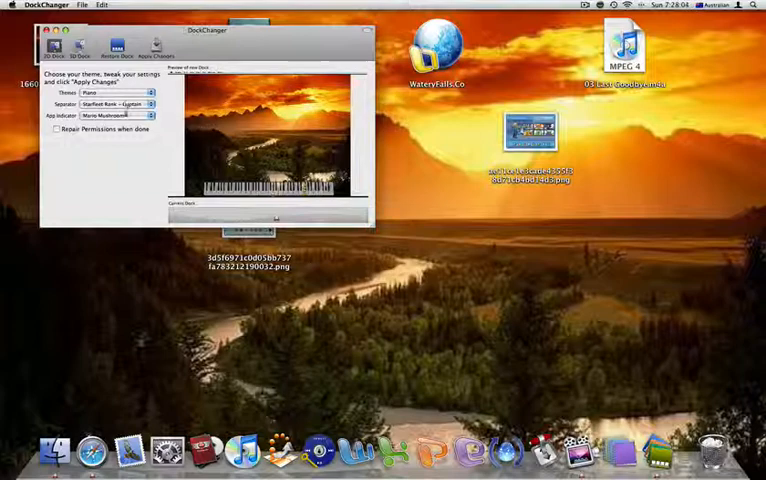
pyautogui.click(120, 104)
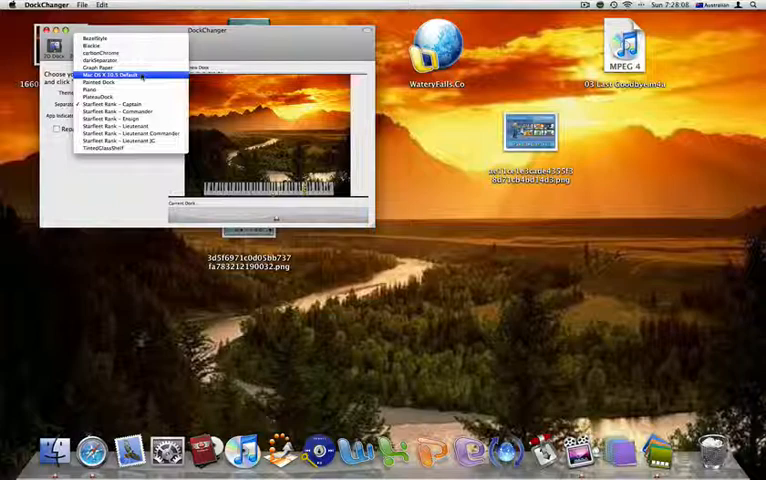
# Reset separator and theme to Mac OS X 10.5 Default and pick the Mario Mushroom app indicator.
pyautogui.click(142, 76)
pyautogui.click(120, 93)
pyautogui.scroll(2, 135, 68)
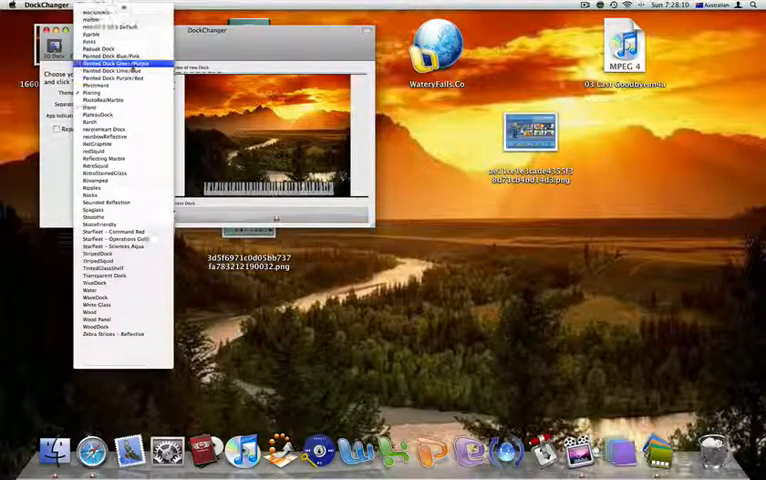
pyautogui.scroll(5, 133, 68)
pyautogui.click(130, 78)
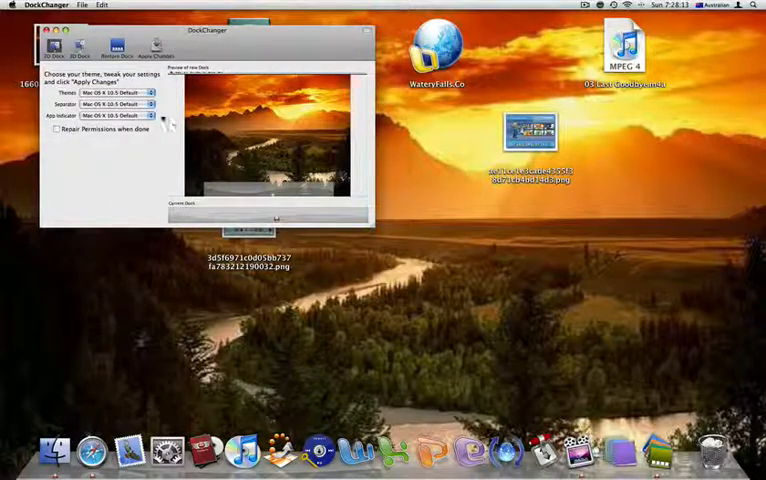
pyautogui.click(143, 116)
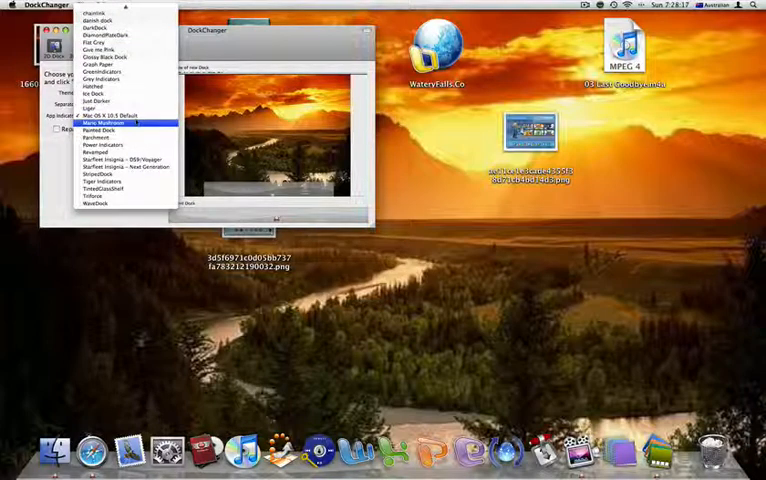
pyautogui.click(135, 123)
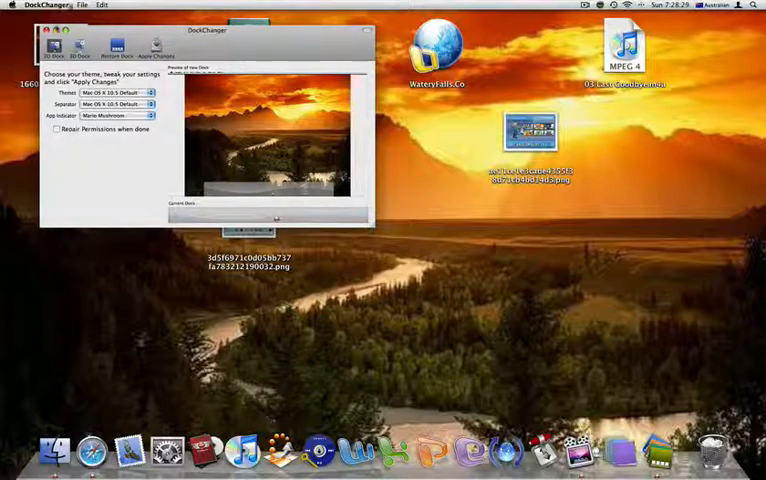
# Dismiss the DockChanger menu and close its settings window, leaving the desktop showing.
pyautogui.click(62, 6)
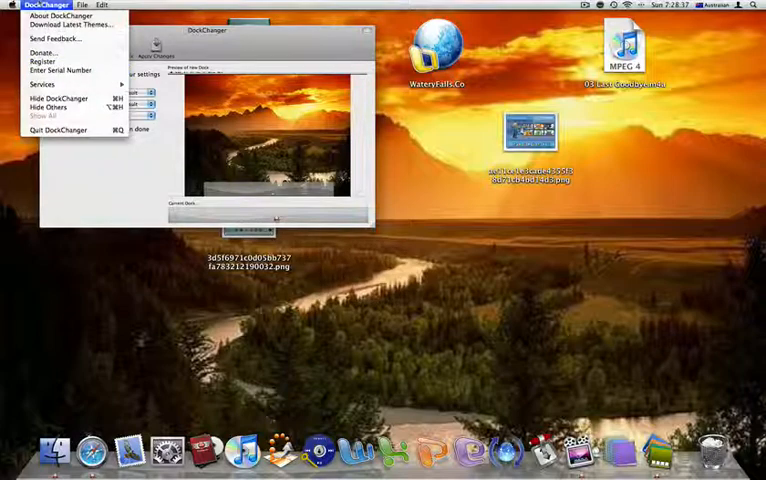
pyautogui.click(36, 5)
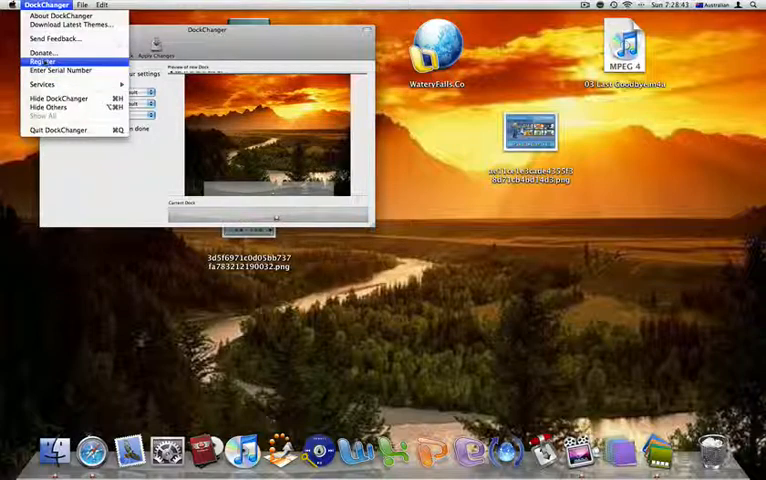
pyautogui.click(295, 40)
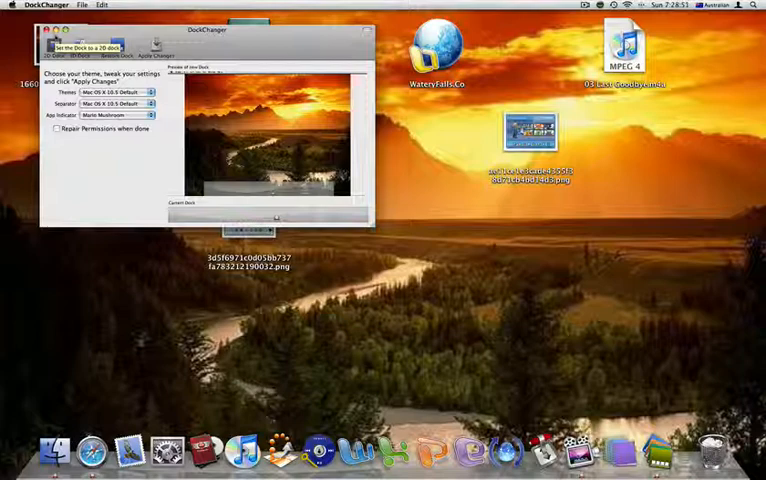
pyautogui.click(45, 30)
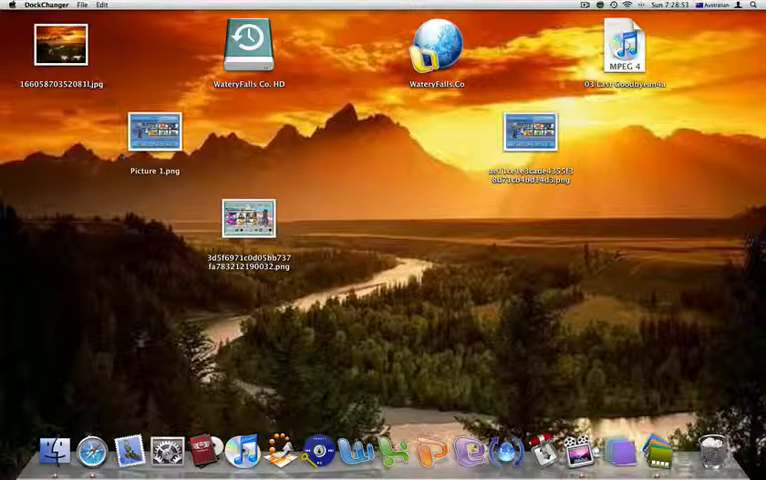